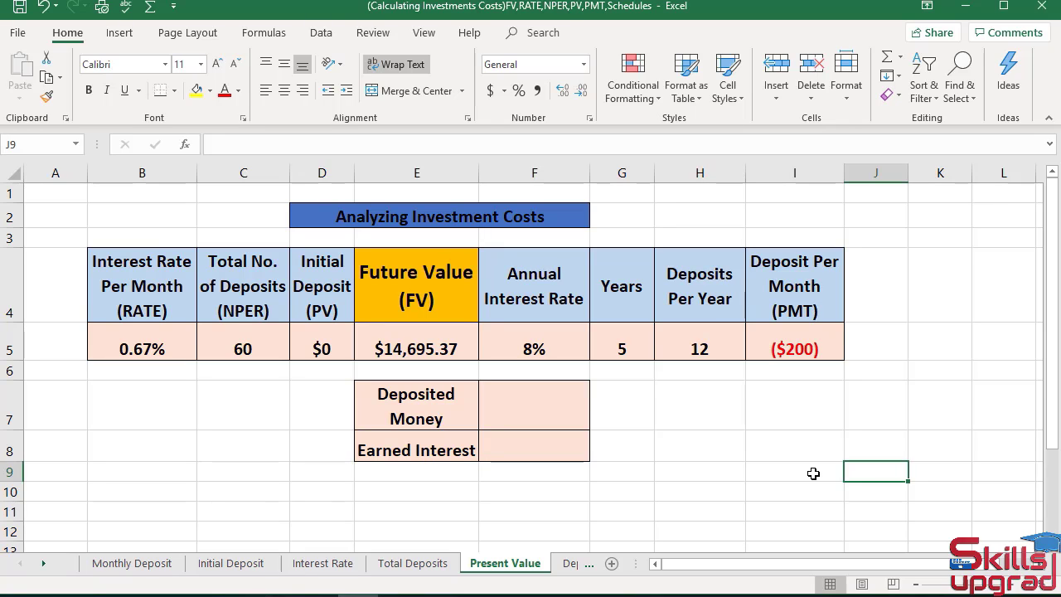
- Set the monthly deposit (PMT) in I5 to -$300 and the number of years in G5 to 8
left_click(820, 355)
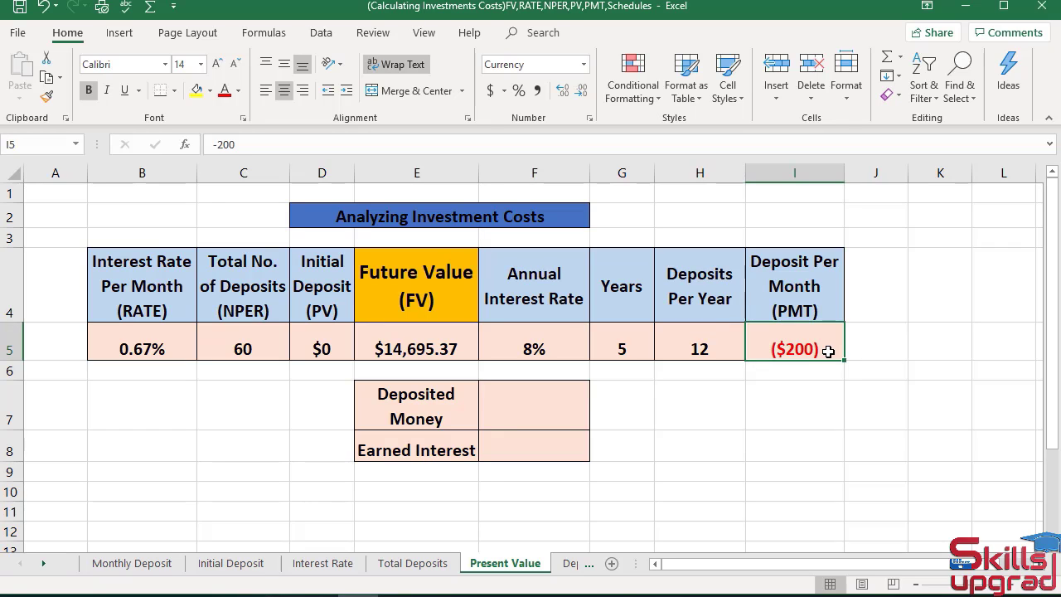
type("=")
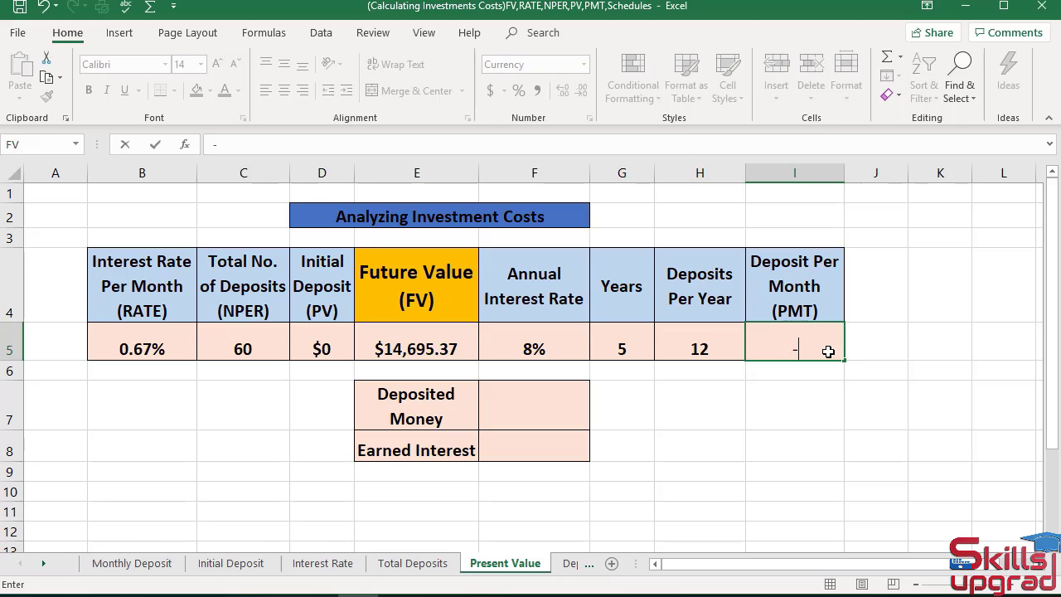
type("$300")
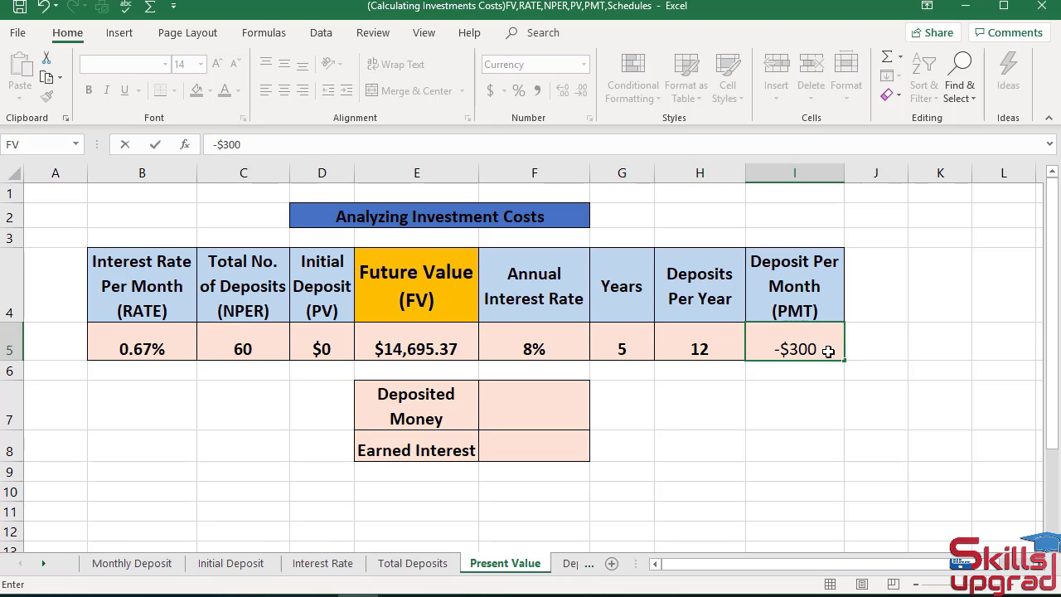
key("Return")
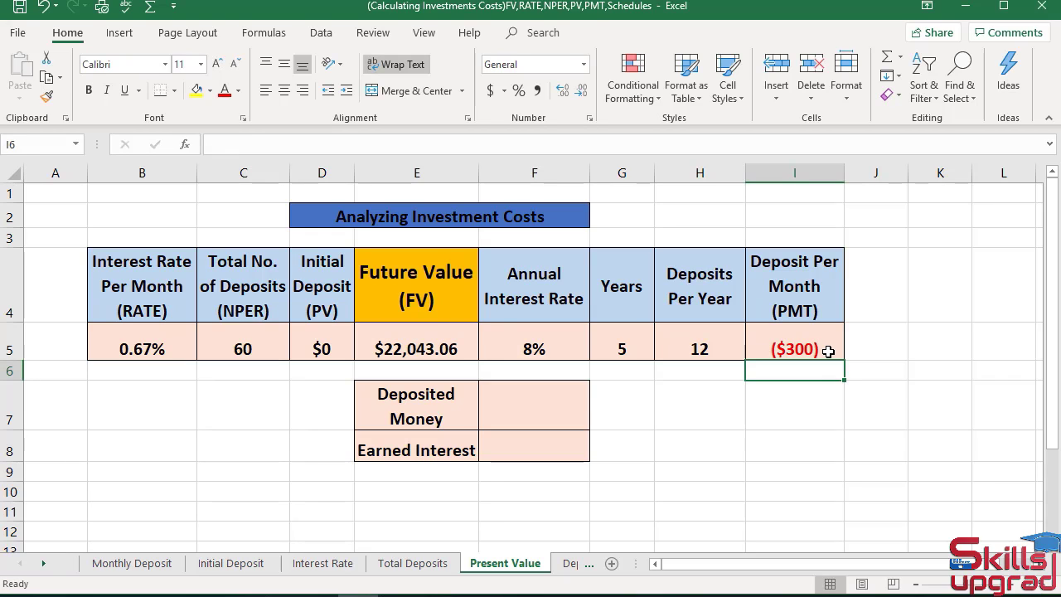
left_click(630, 339)
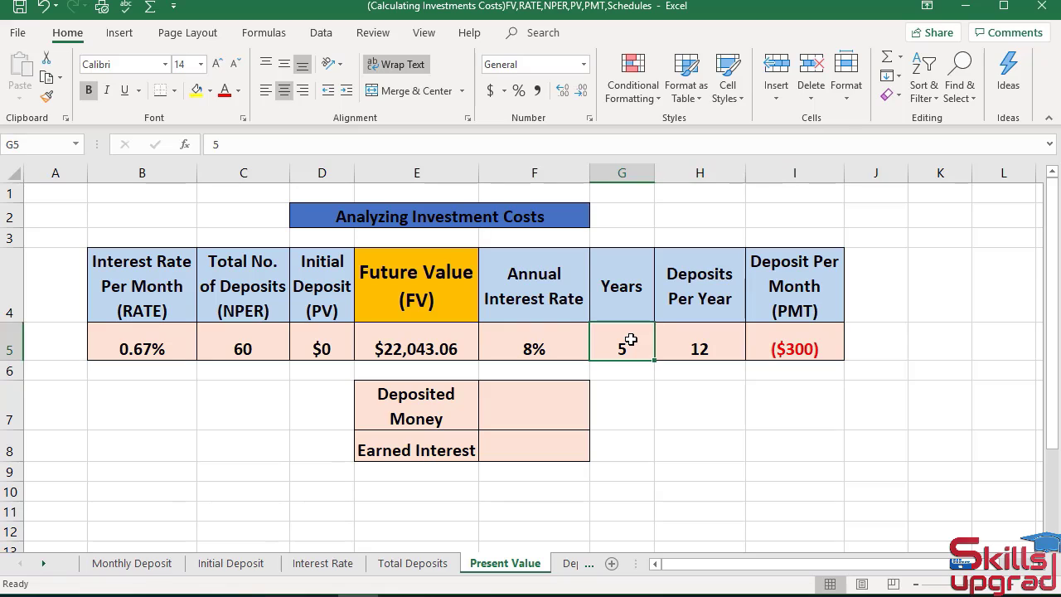
type("8")
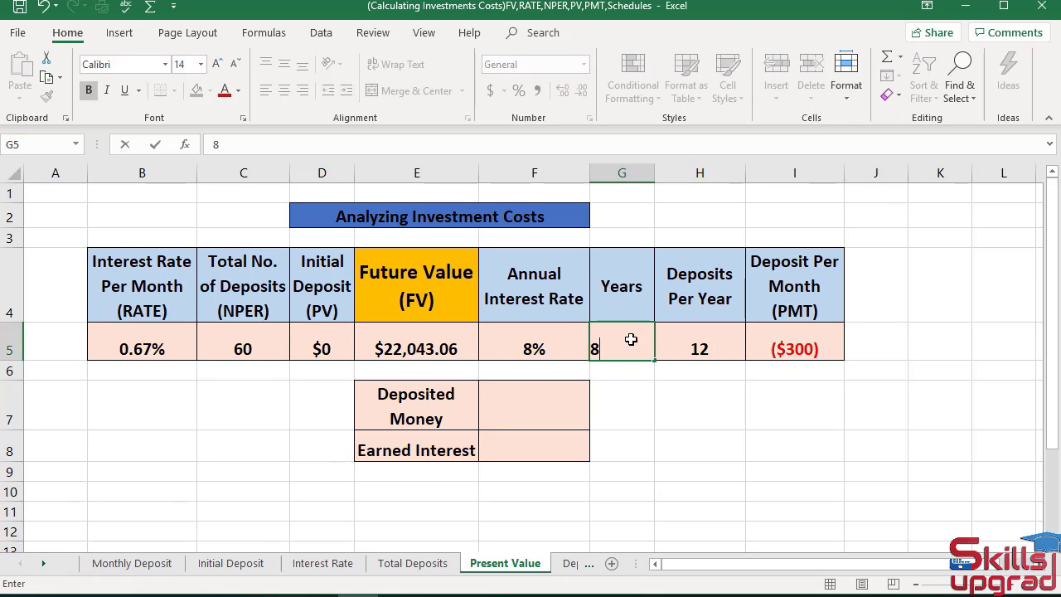
key("Return")
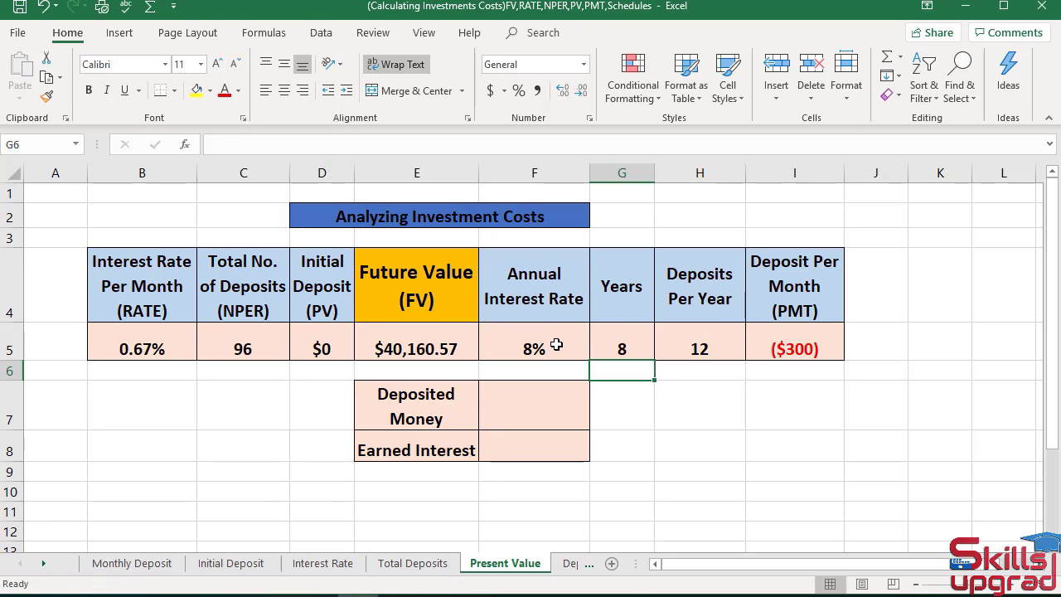
- Set the annual interest rate in F5 to 7%
left_click(556, 344)
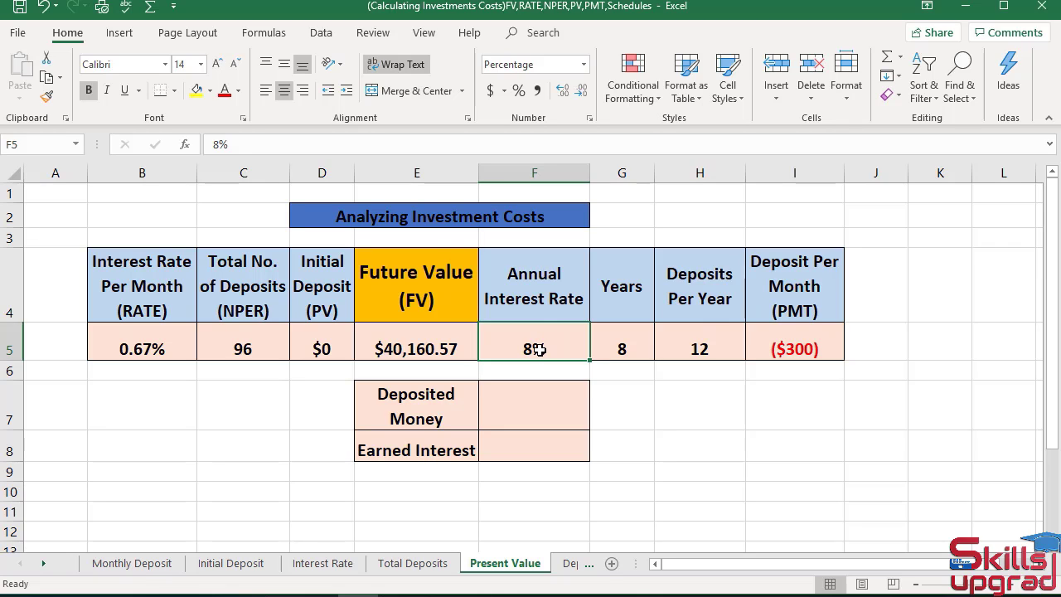
double_click(534, 348)
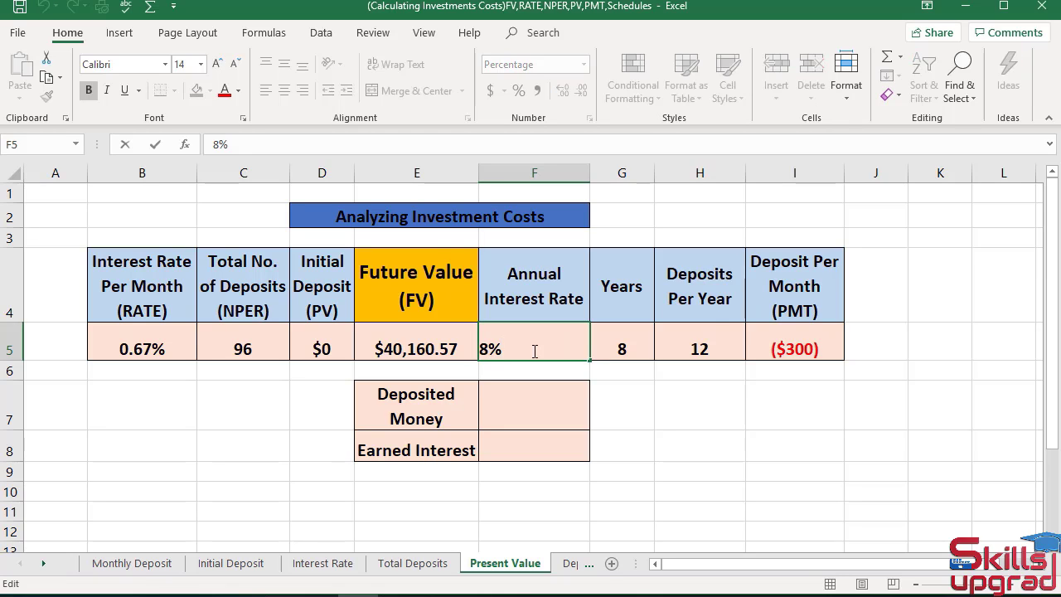
key("BackSpace")
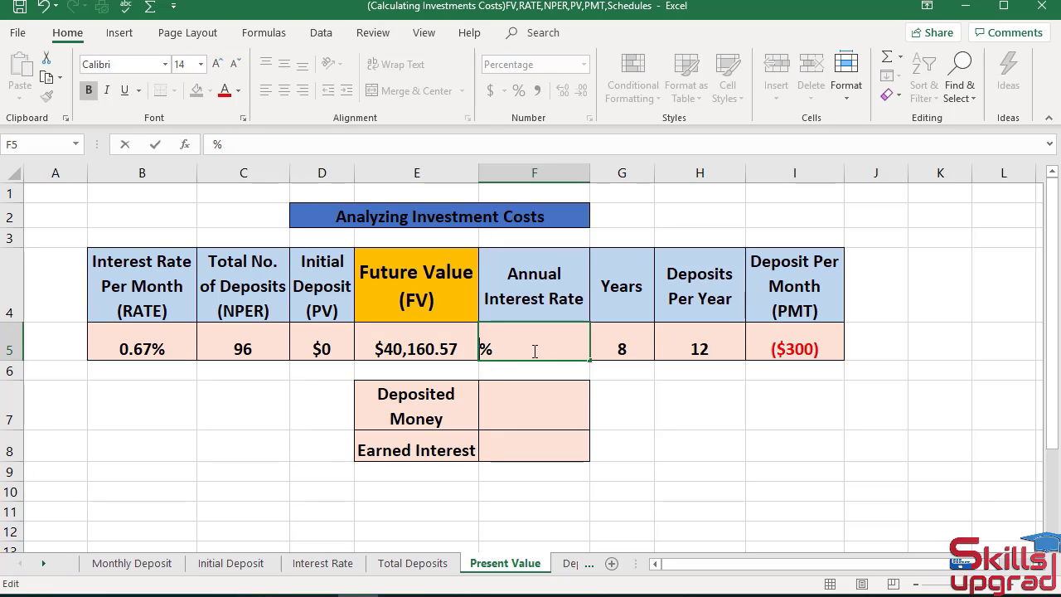
type("7")
key("Return")
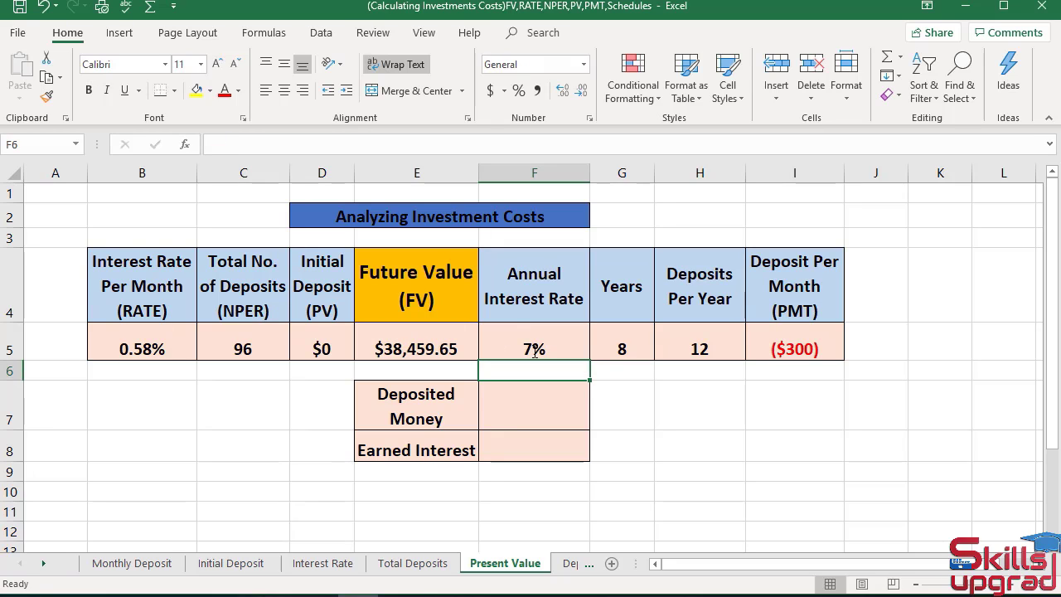
- Replace the future value formula in E5 with the fixed amount $60000
left_click(463, 346)
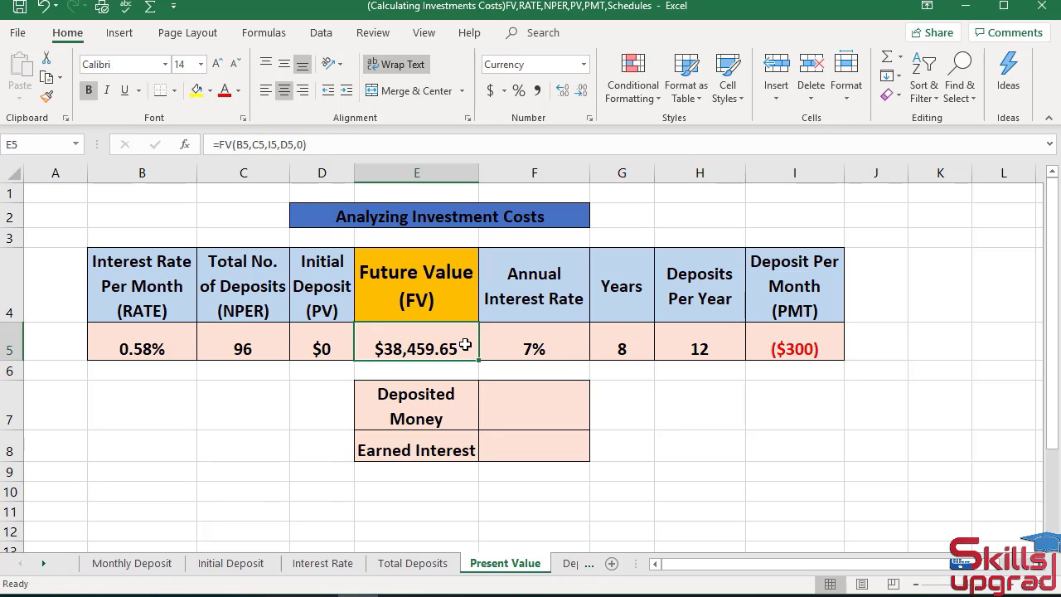
type("$")
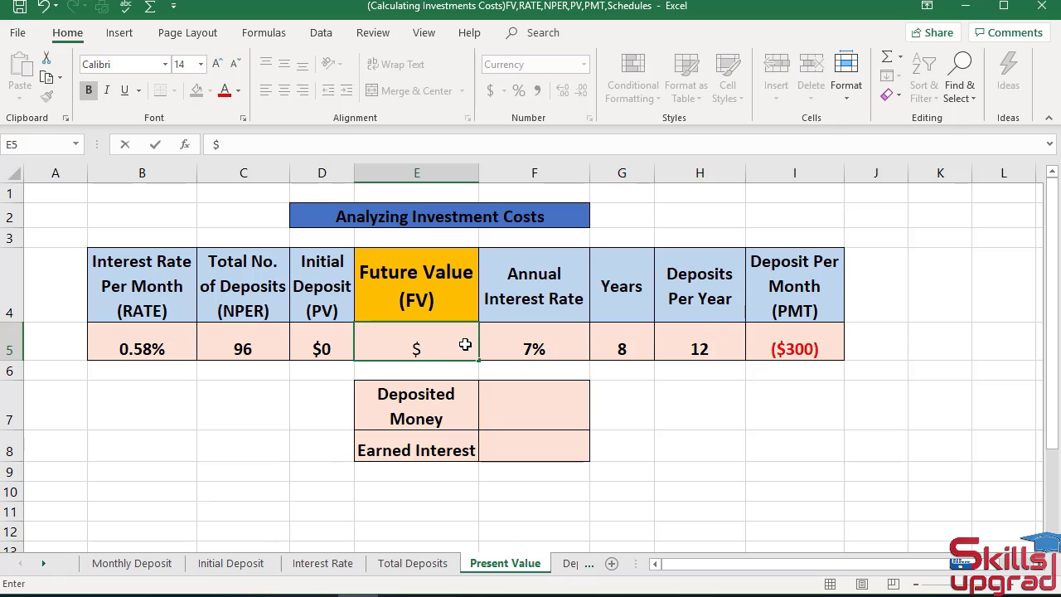
type("60000")
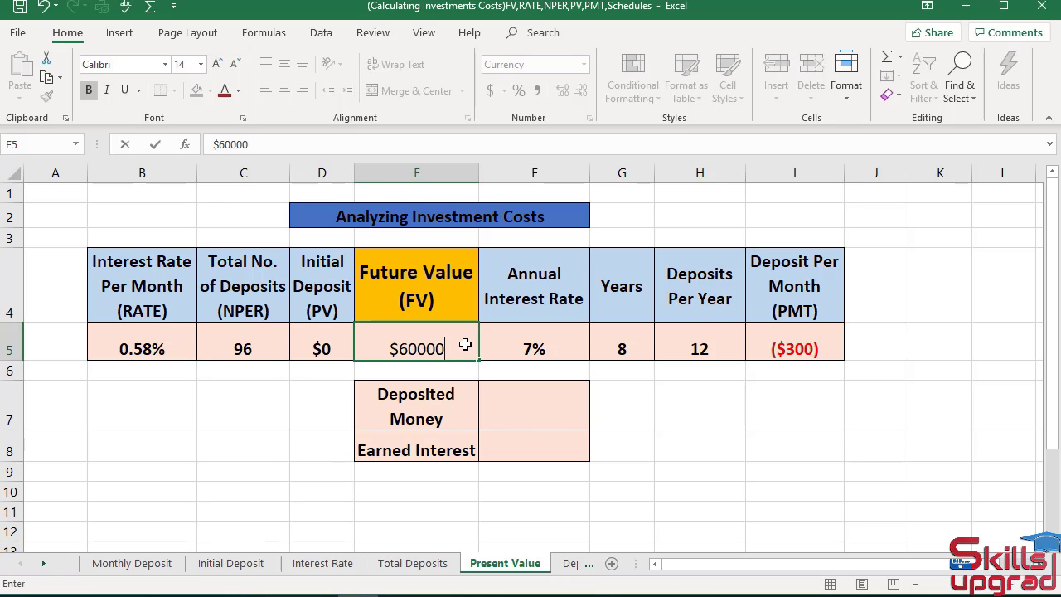
key("Return")
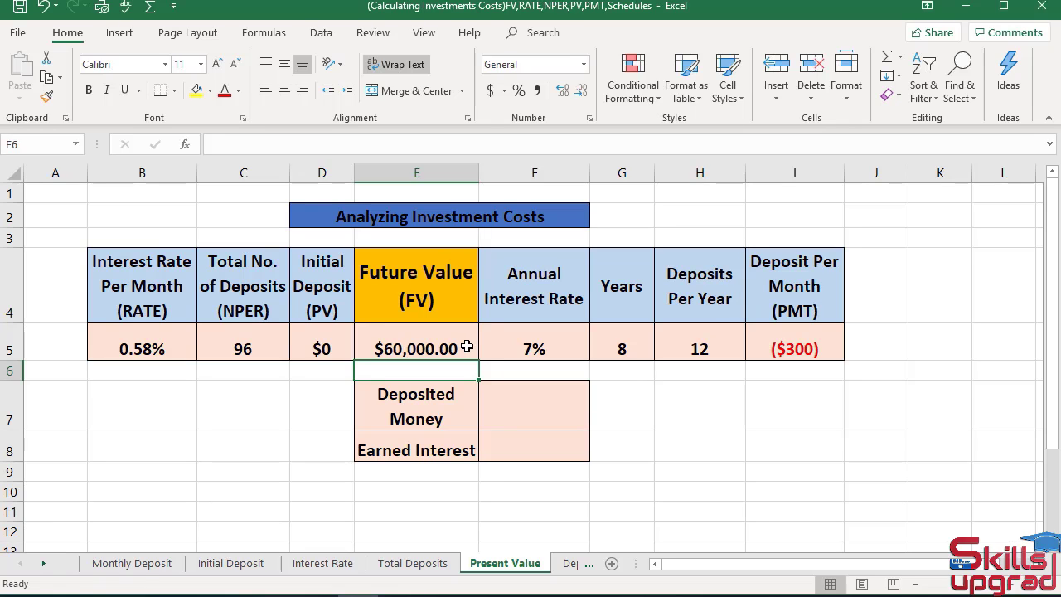
- Clear the initial deposit in D5 and insert the financial function PV there
left_click(314, 351)
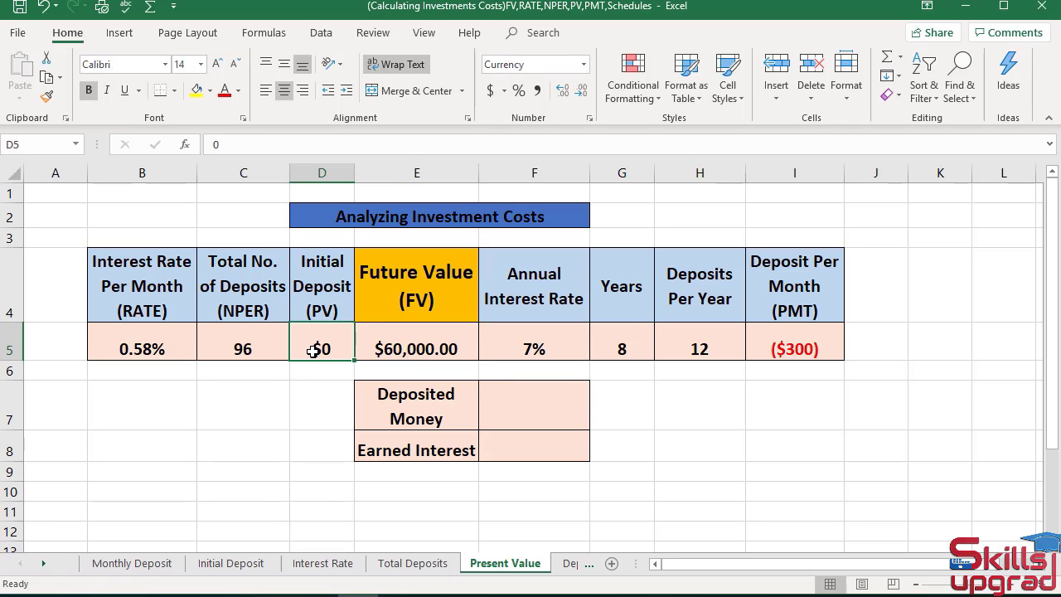
key("Delete")
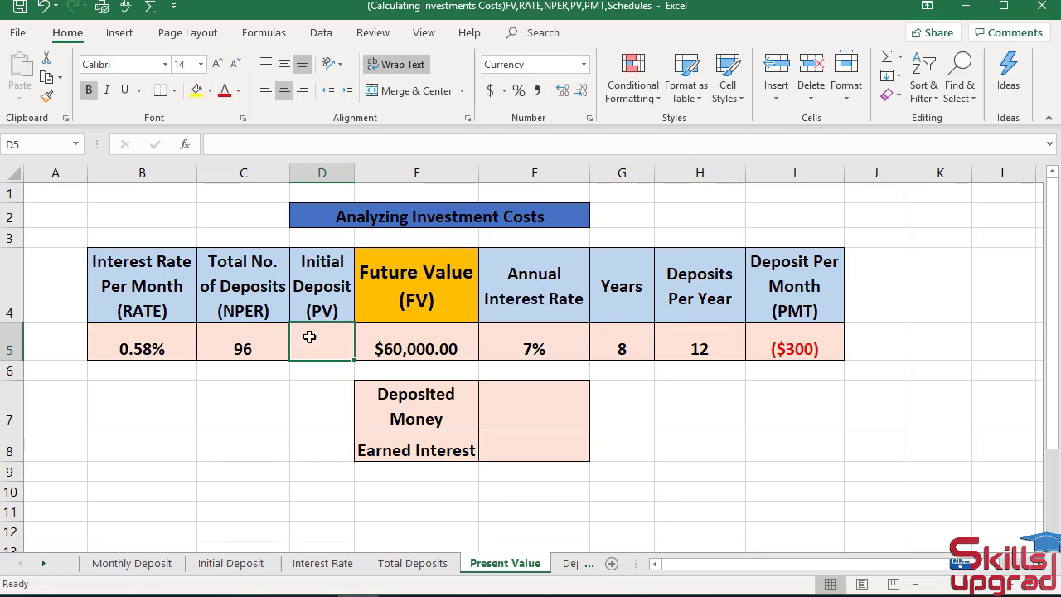
left_click(263, 32)
left_click(161, 83)
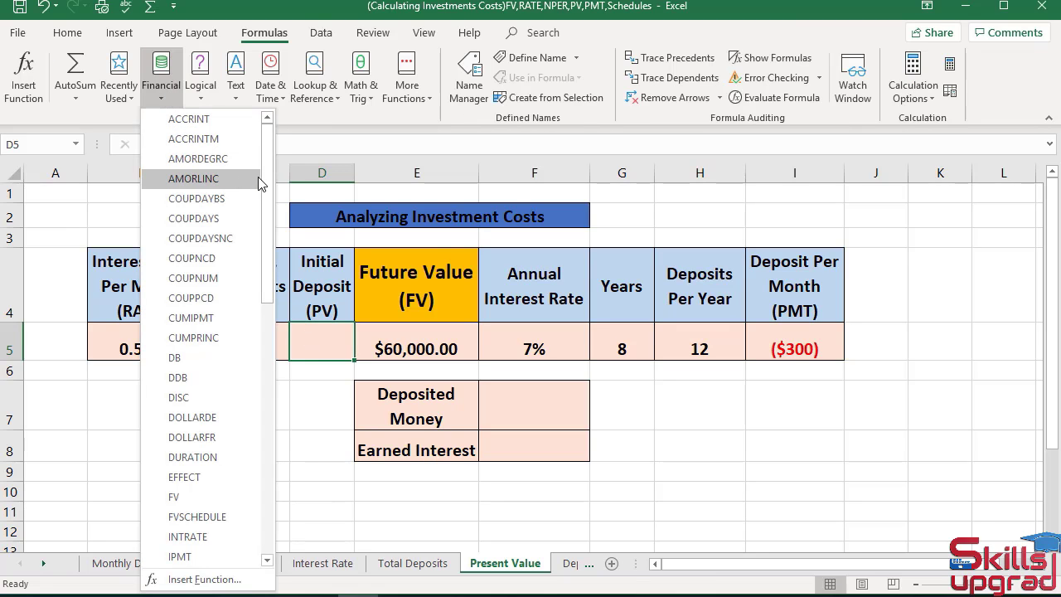
left_click_drag(267, 177, 264, 327)
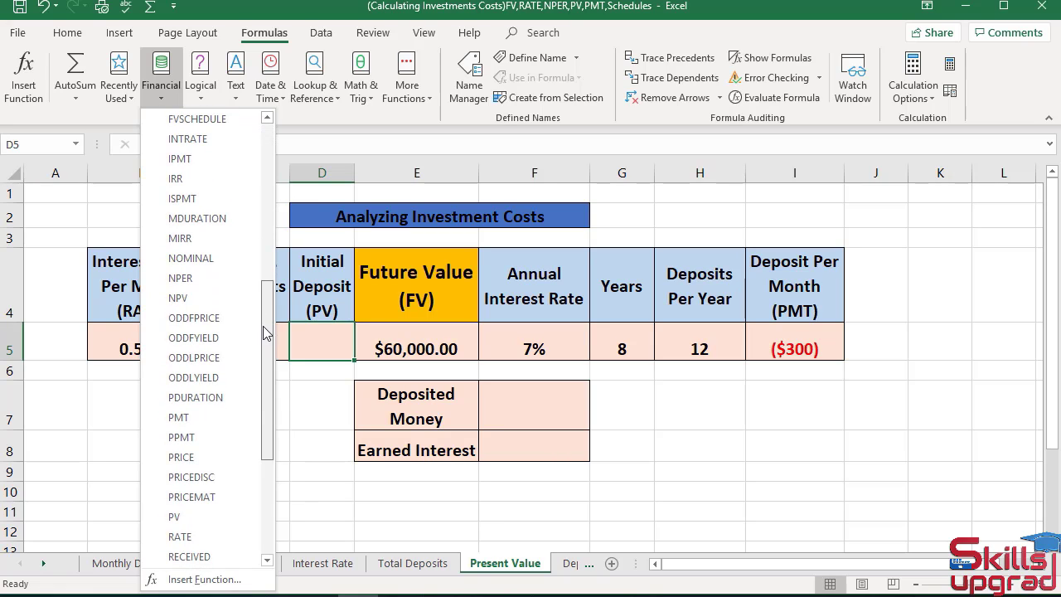
left_click(194, 517)
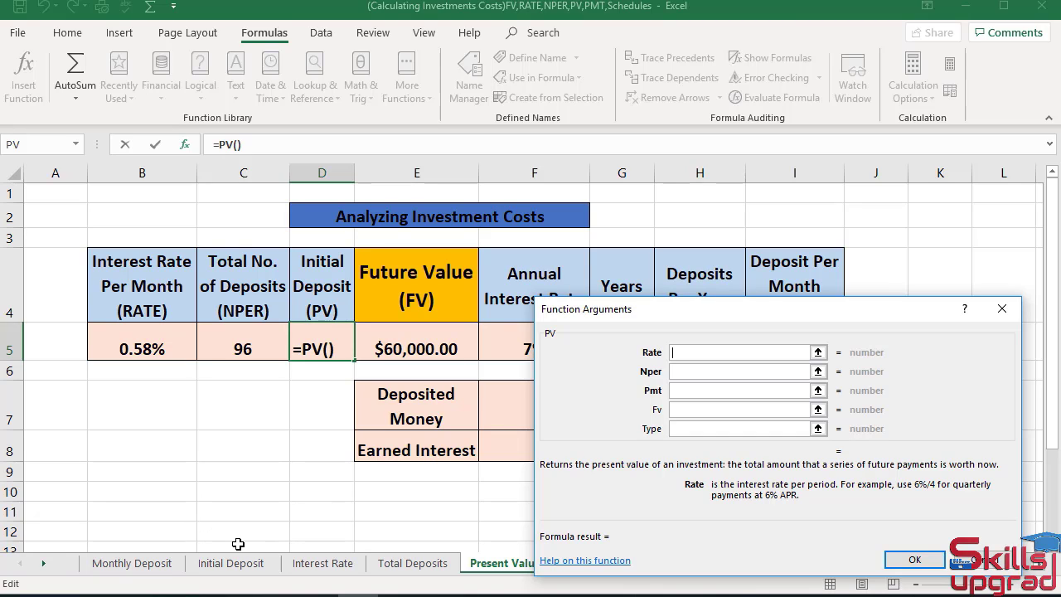
- Complete the PV function with Rate B5, Nper C5, Pmt I5 and Fv E5, and autofit column D to its contents
left_click(145, 350)
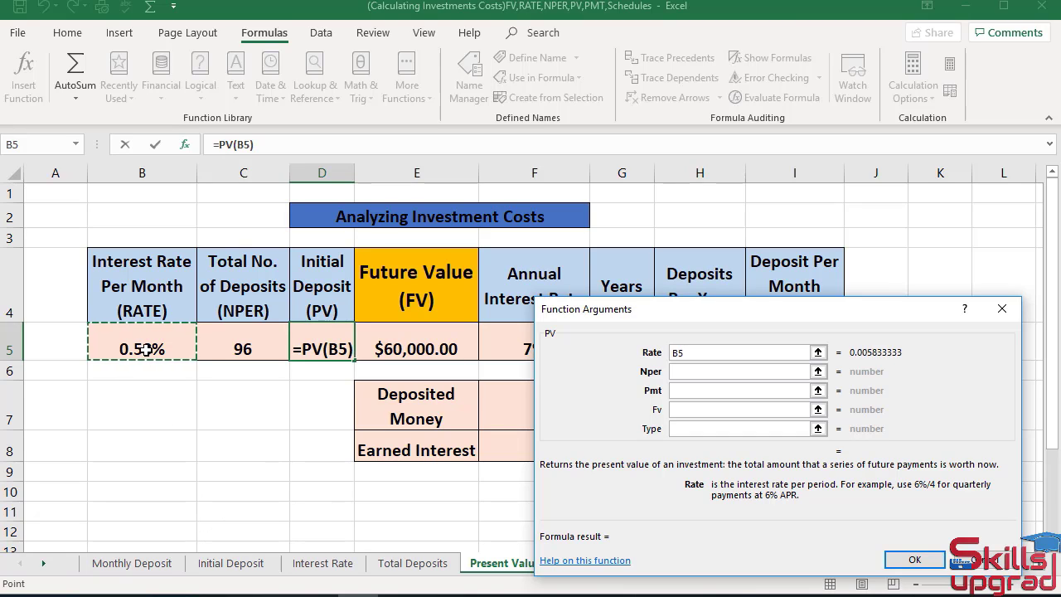
key("Tab")
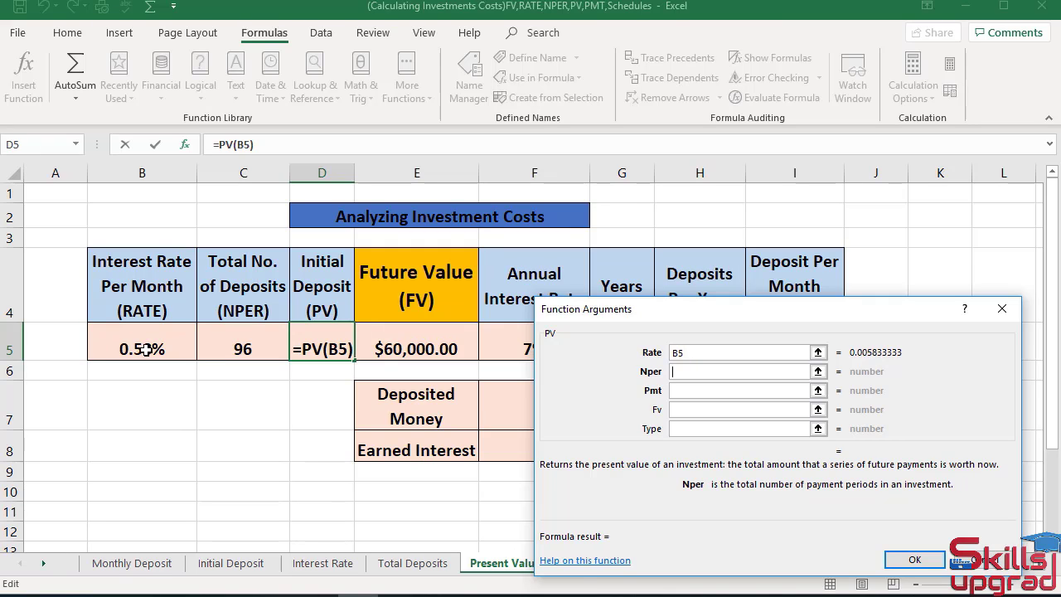
left_click(225, 349)
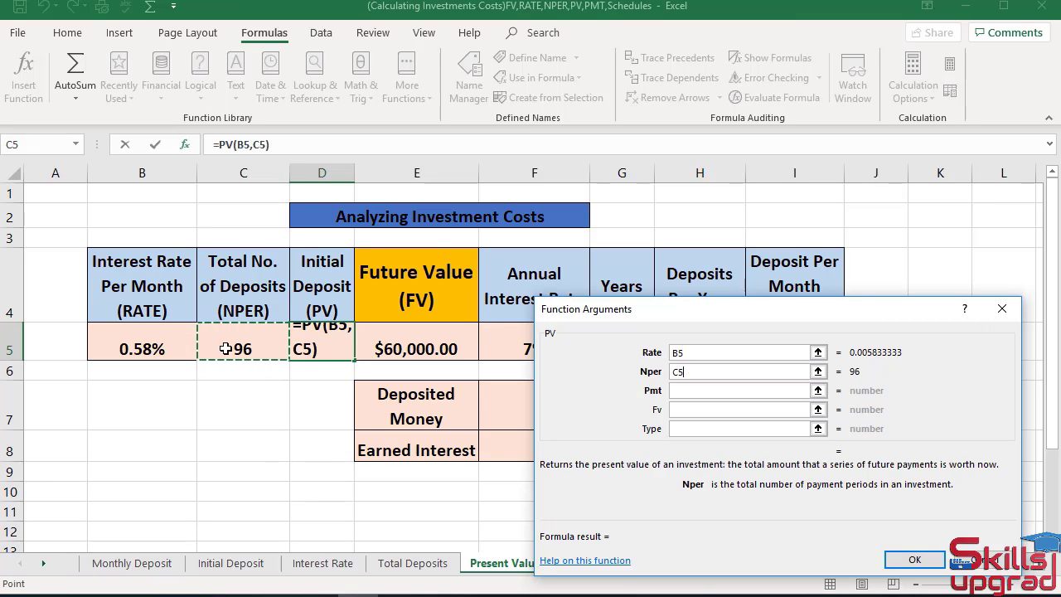
key("Tab")
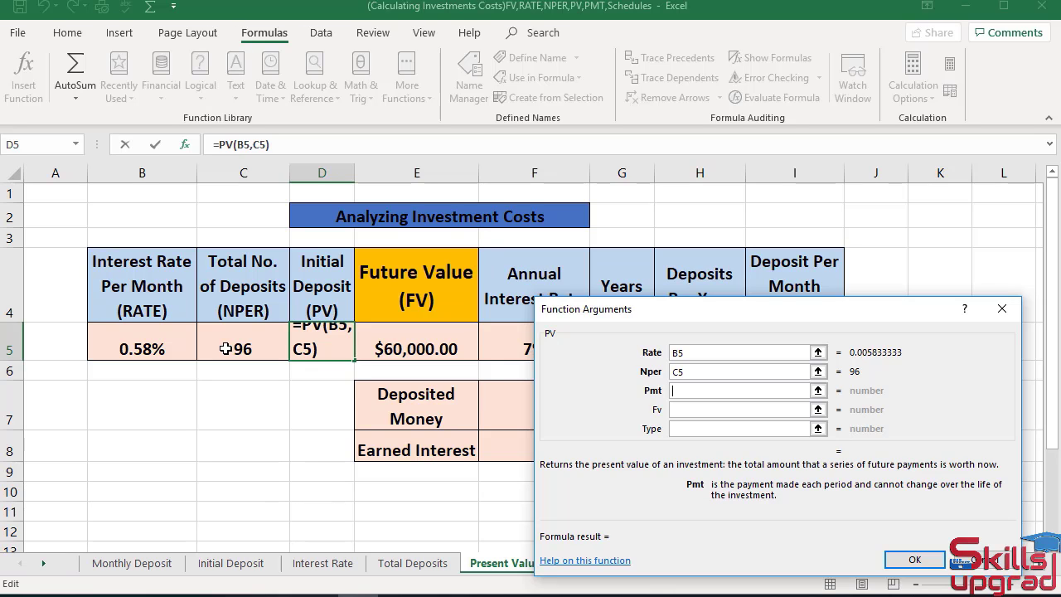
left_click_drag(734, 315, 718, 27)
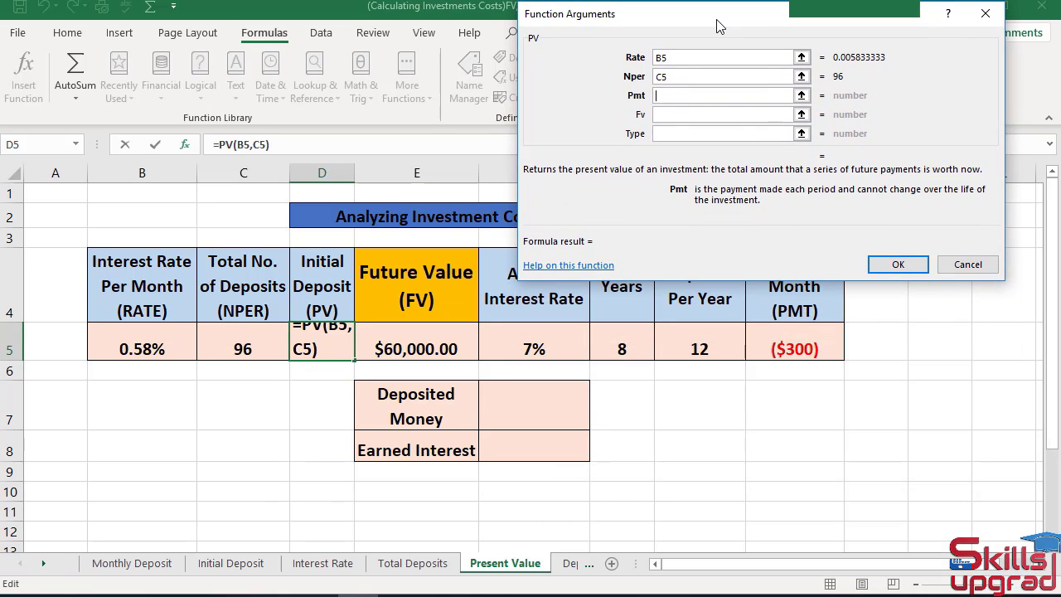
left_click(784, 349)
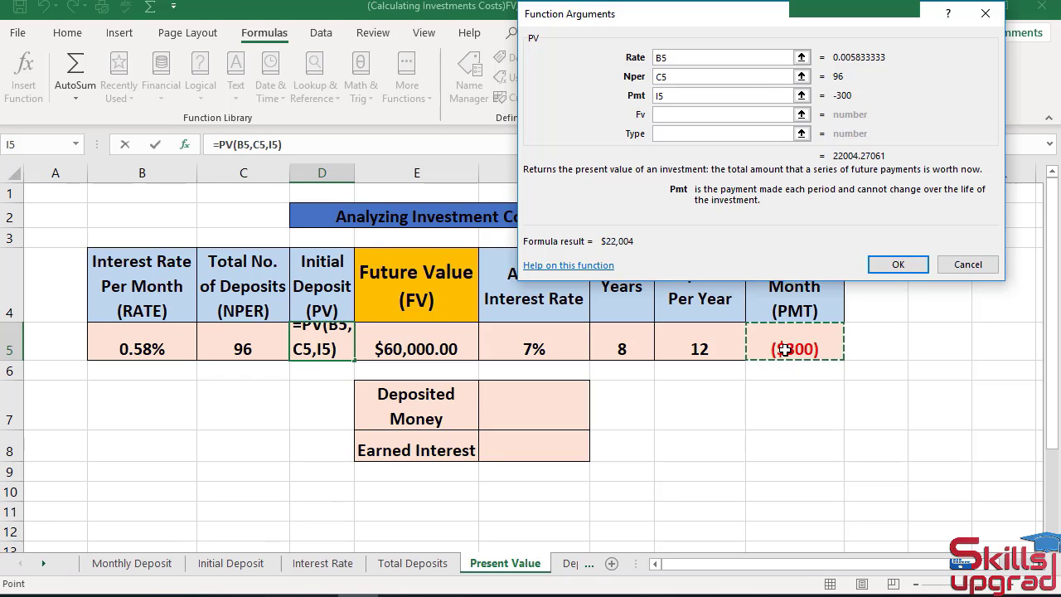
key("Tab")
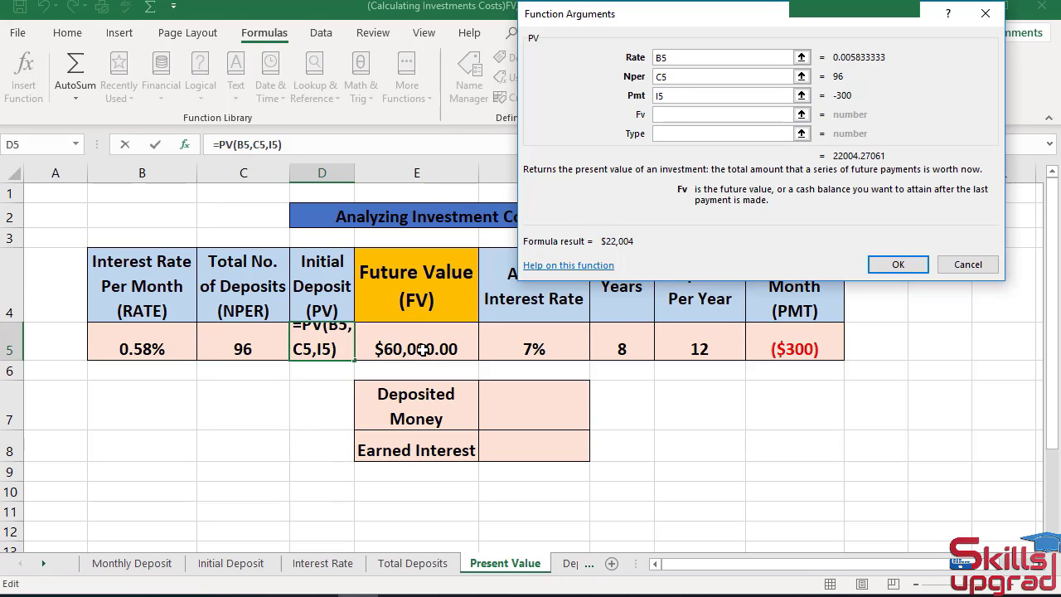
left_click(423, 352)
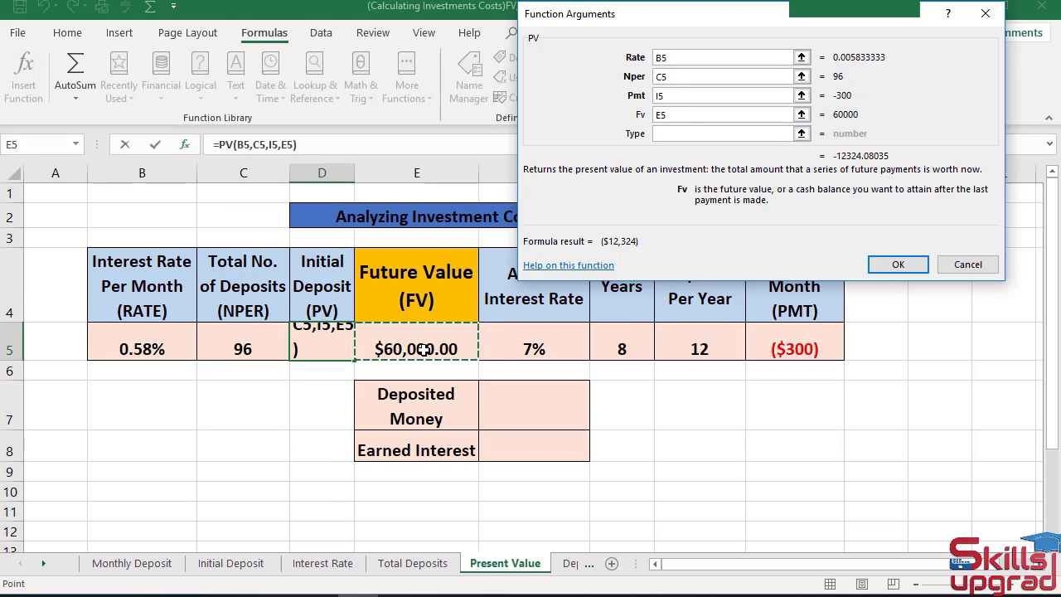
left_click(913, 263)
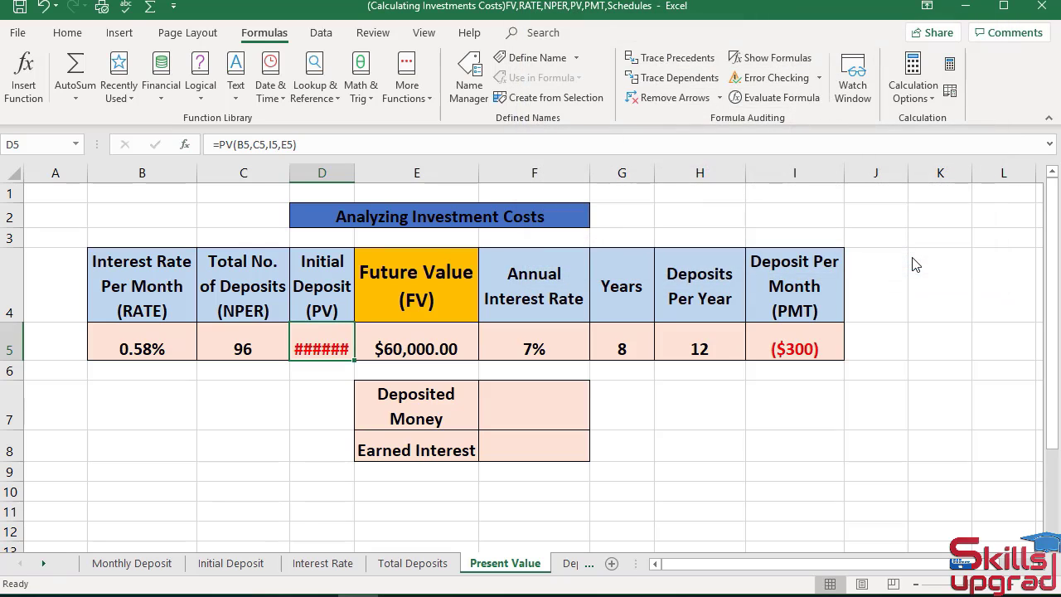
double_click(355, 170)
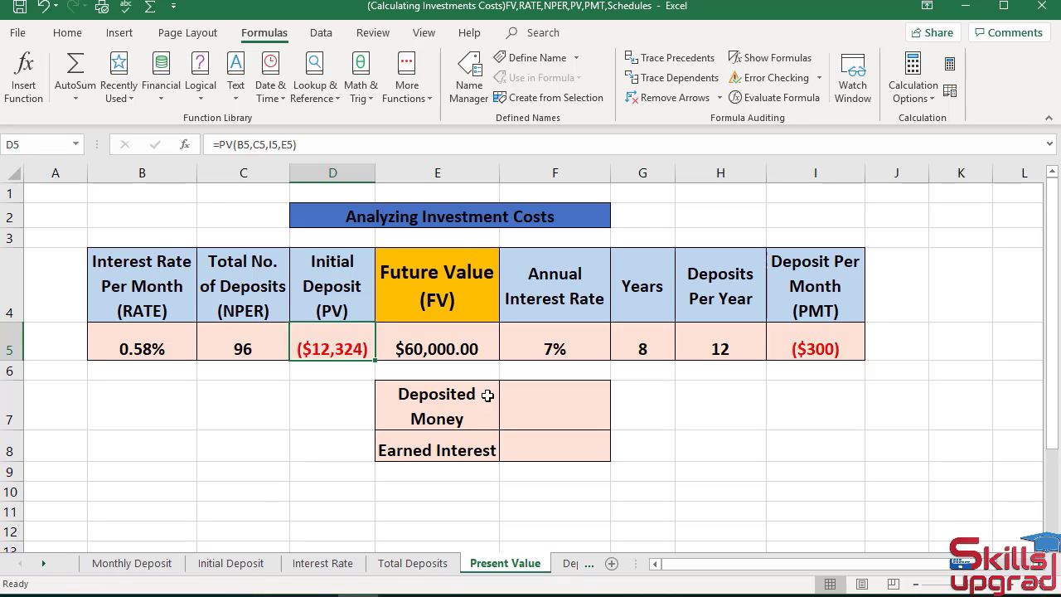
- Calculate the deposited money in F7 with the formula =C5*I5
left_click(544, 397)
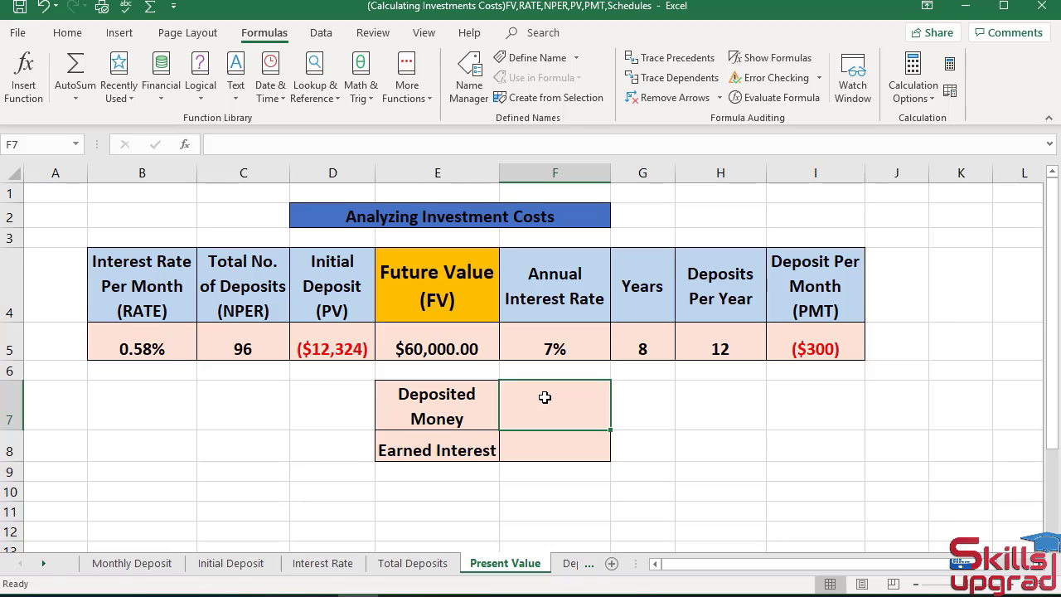
type("=")
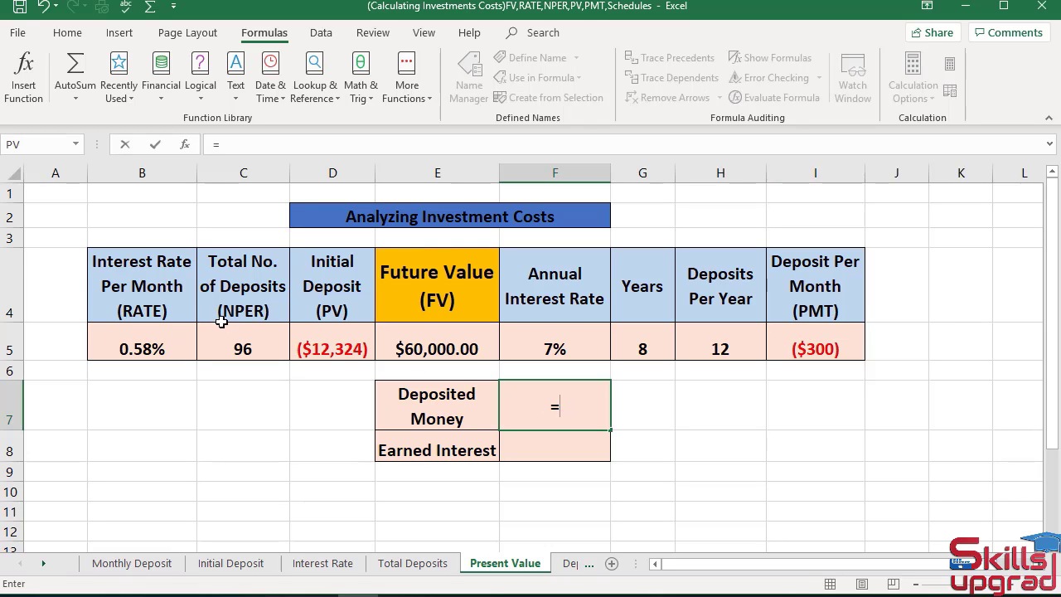
left_click(236, 342)
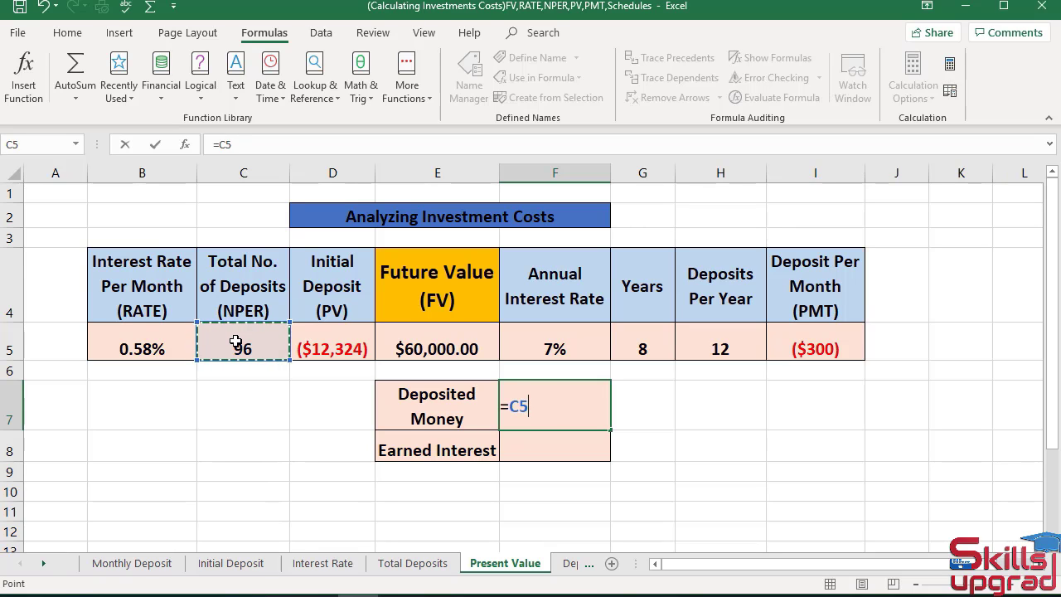
type("*")
left_click(855, 345)
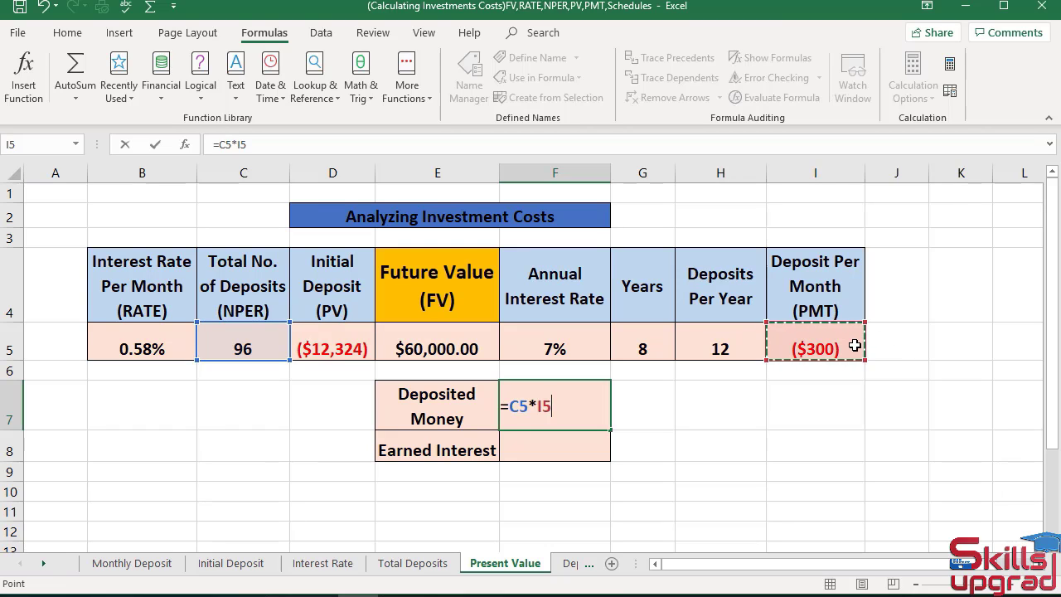
key("Return")
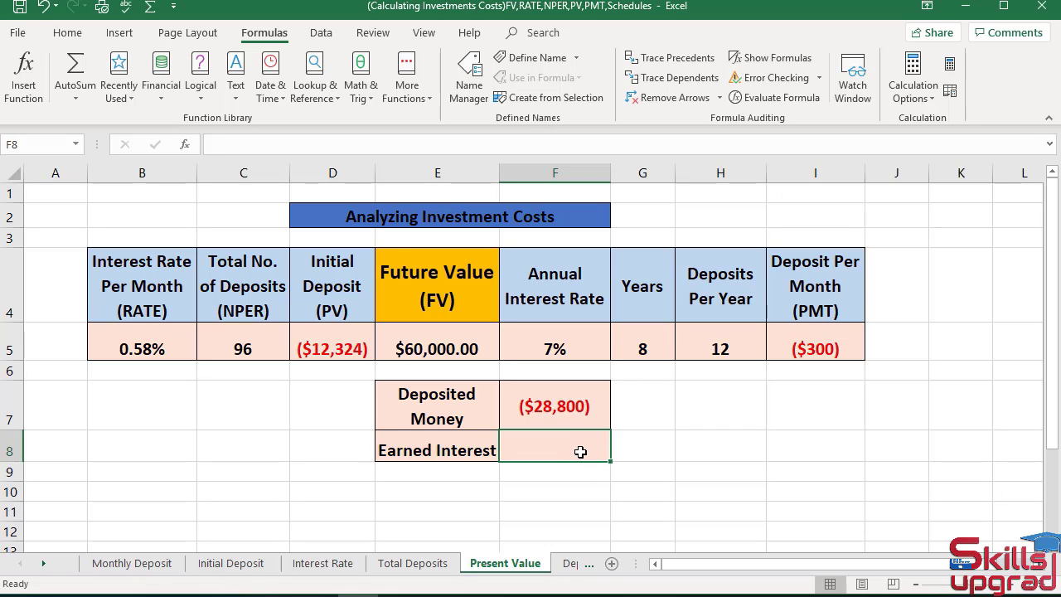
- Calculate the earned interest in F8 with the formula =E5+F7
type("=")
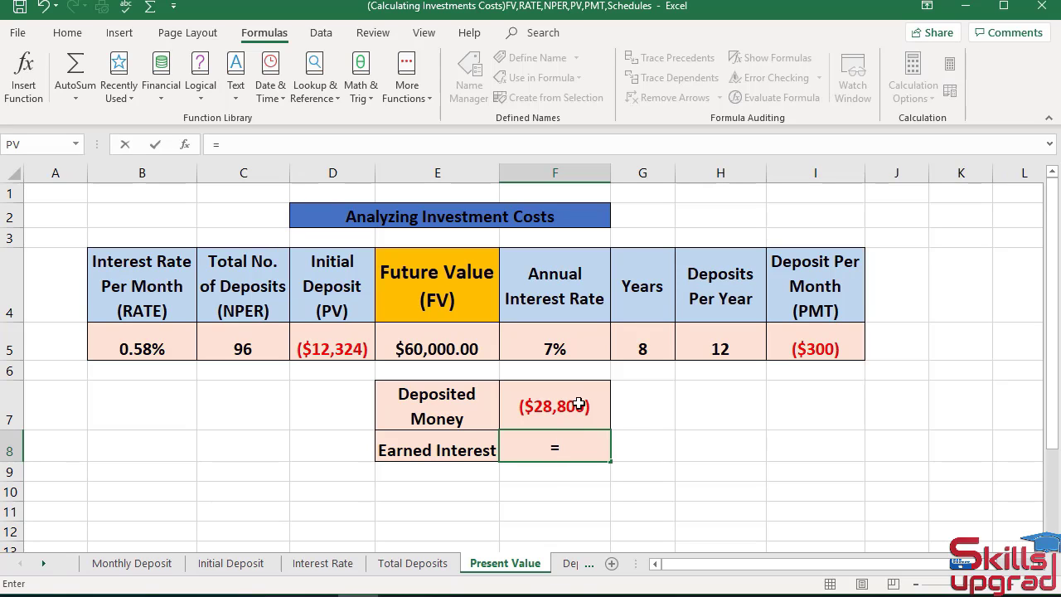
left_click(489, 341)
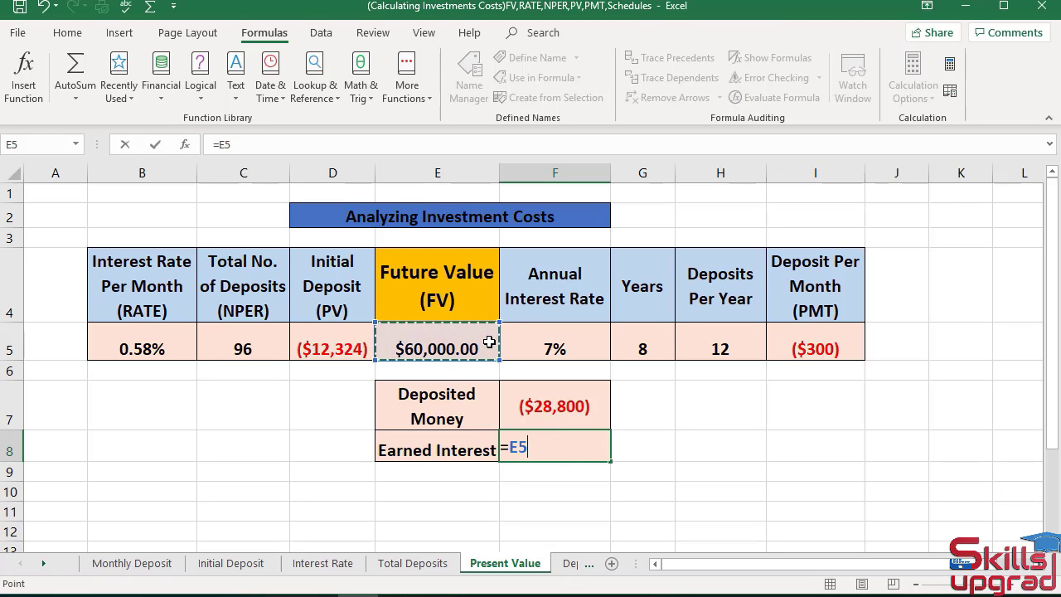
type("+")
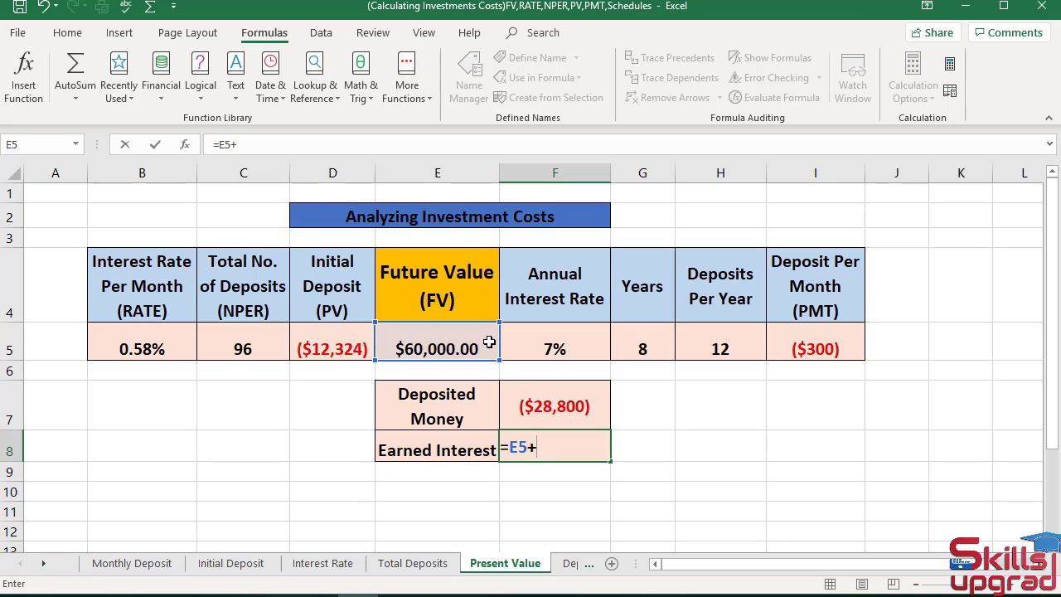
left_click(537, 401)
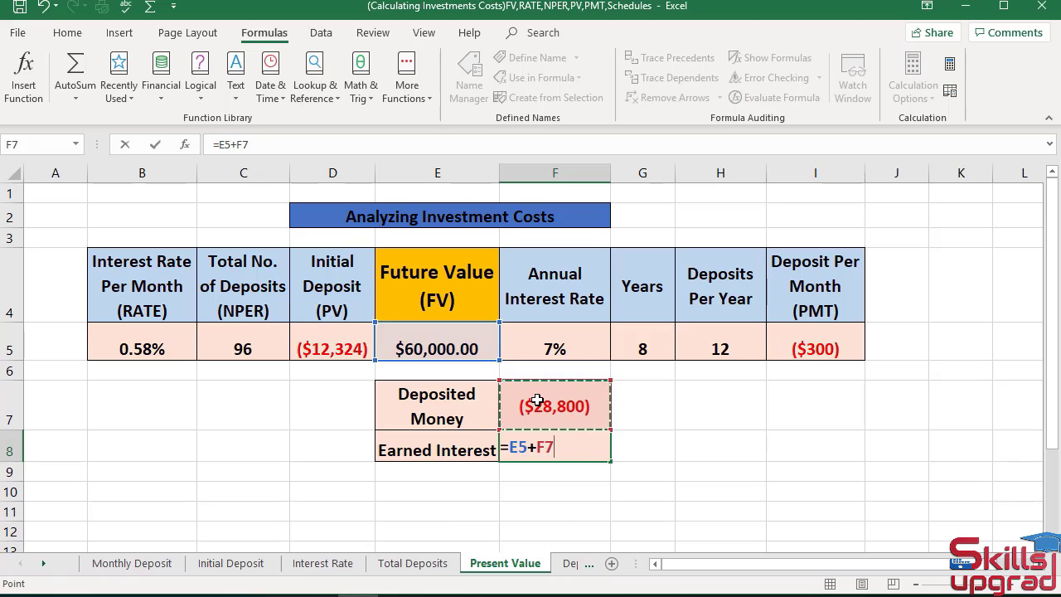
key("Return")
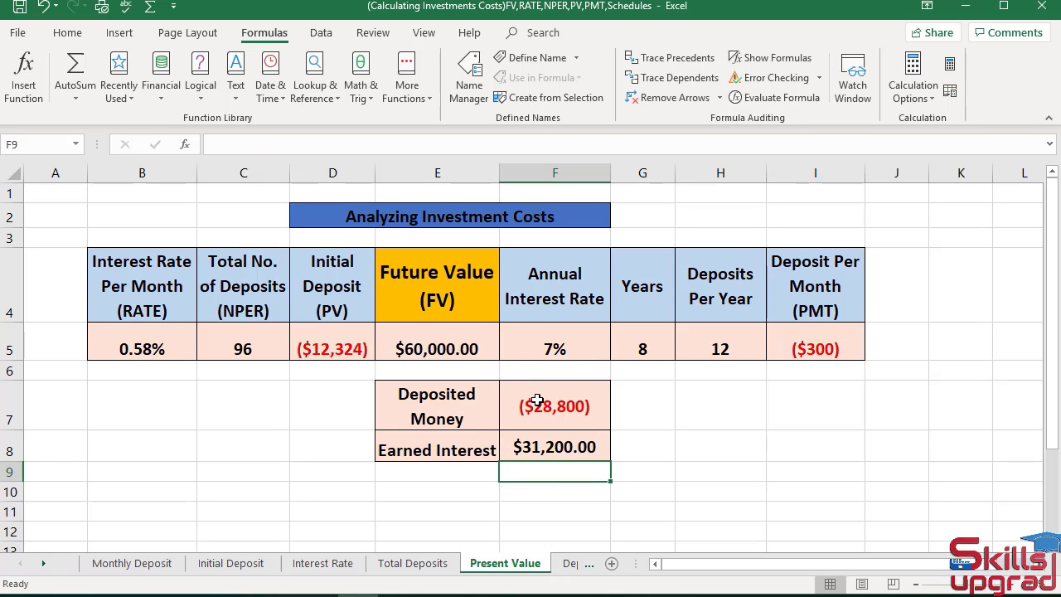